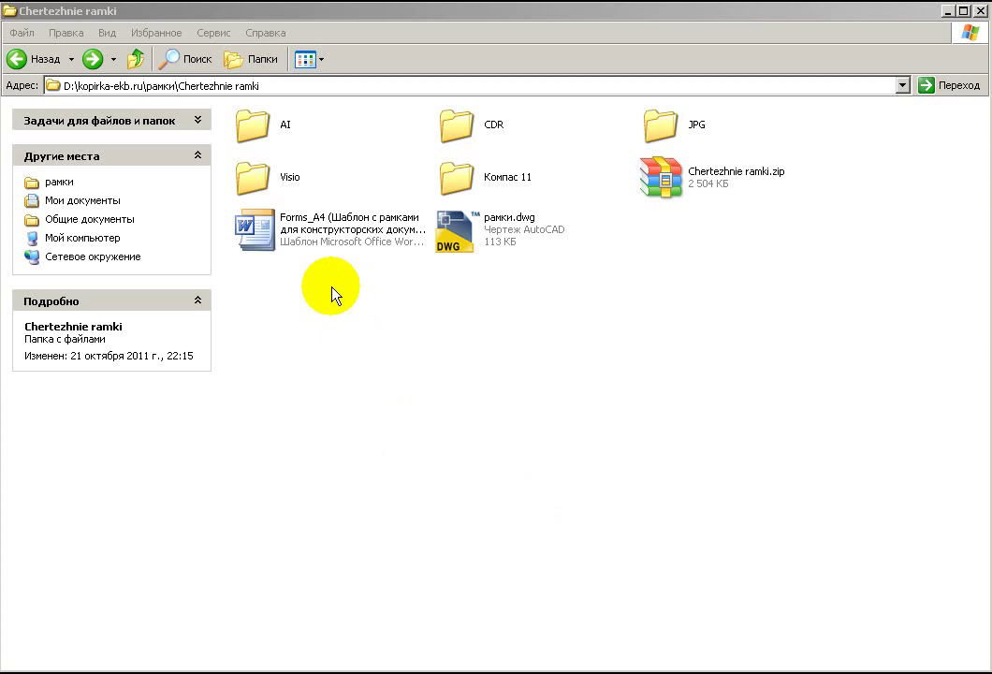
Step: Copy the Forms_A4 .dot template file and move up one folder level
click(308, 226)
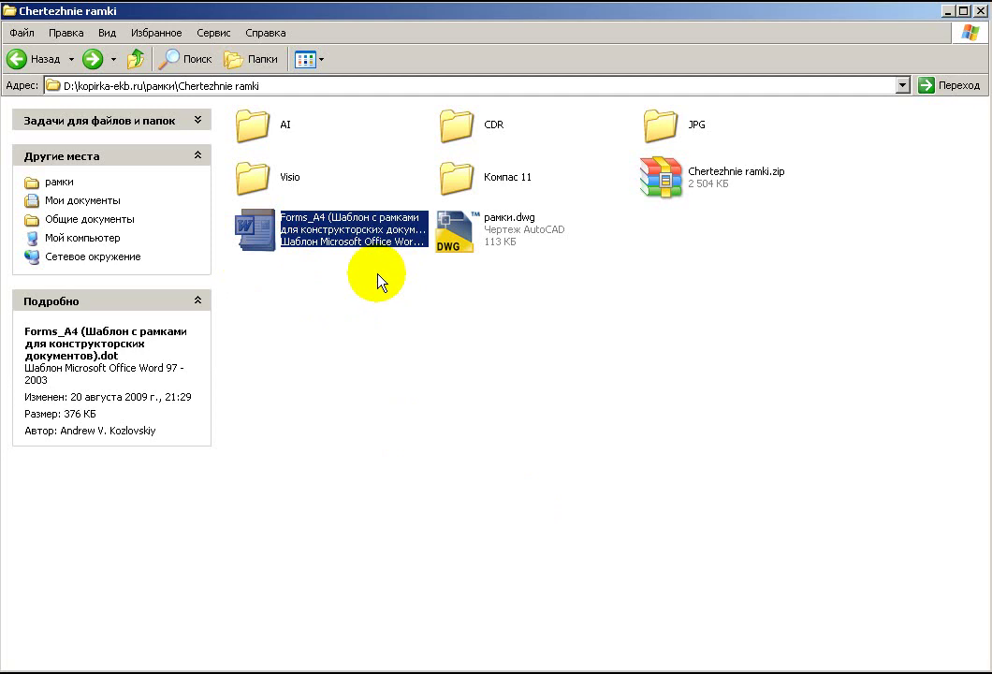
right_click(310, 234)
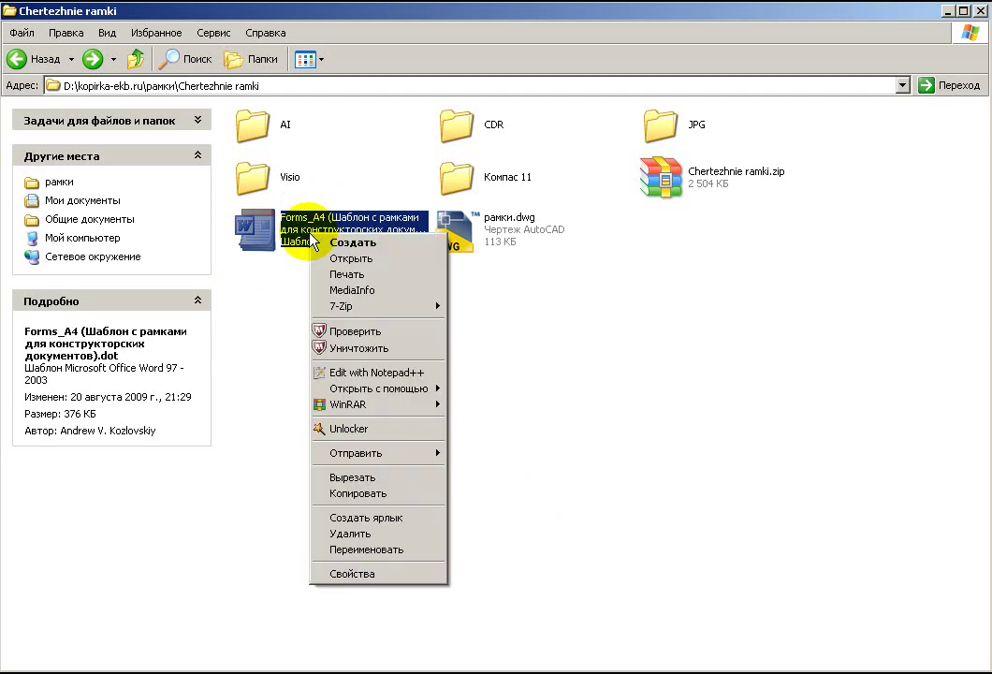
click(401, 493)
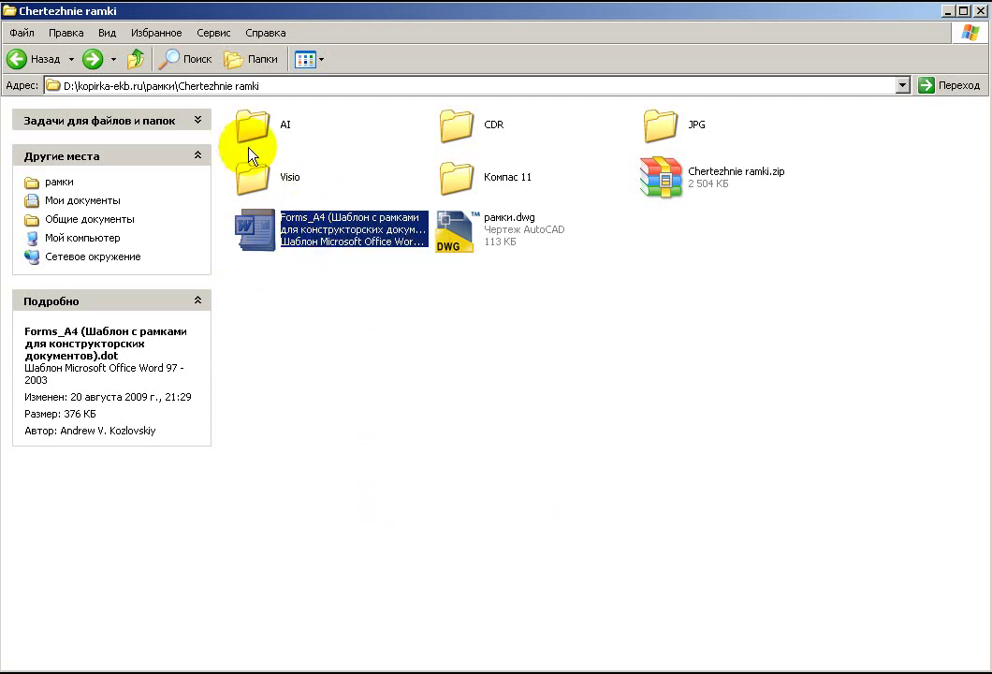
click(136, 60)
Step: Open C:\Program Files\Microsoft Office\Office12\STARTUP and paste the Forms_A4 template into it
click(137, 60)
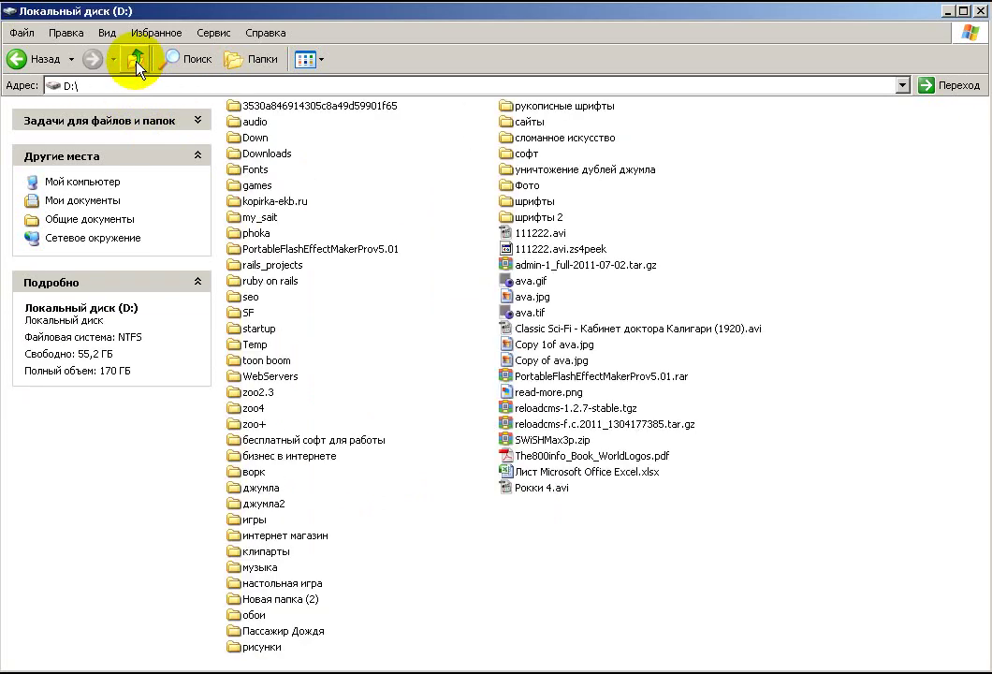
click(137, 60)
double_click(258, 122)
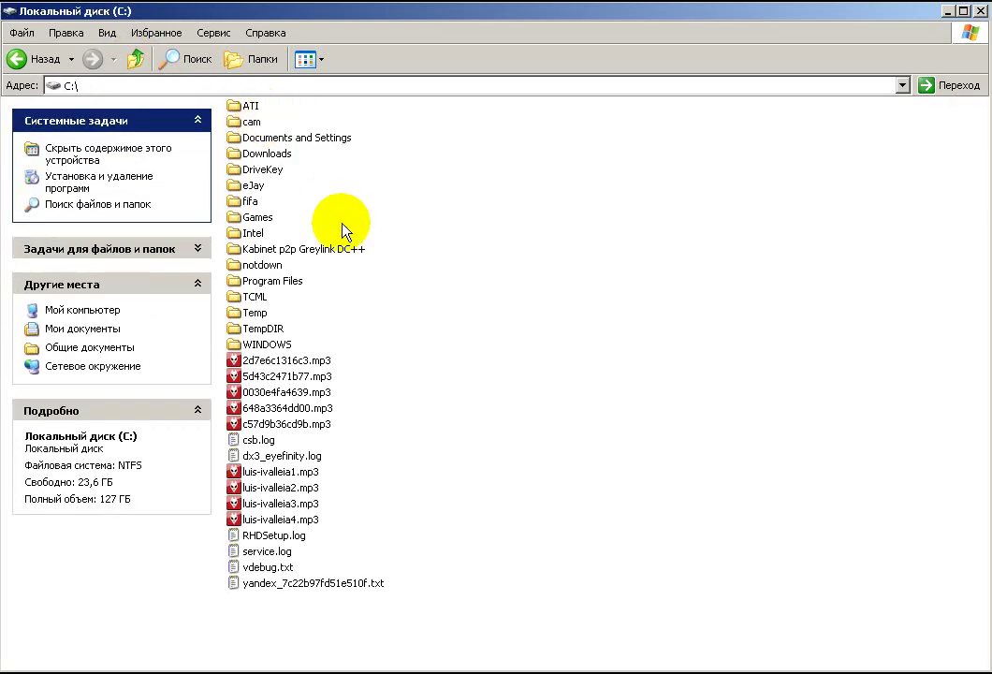
double_click(269, 282)
double_click(495, 281)
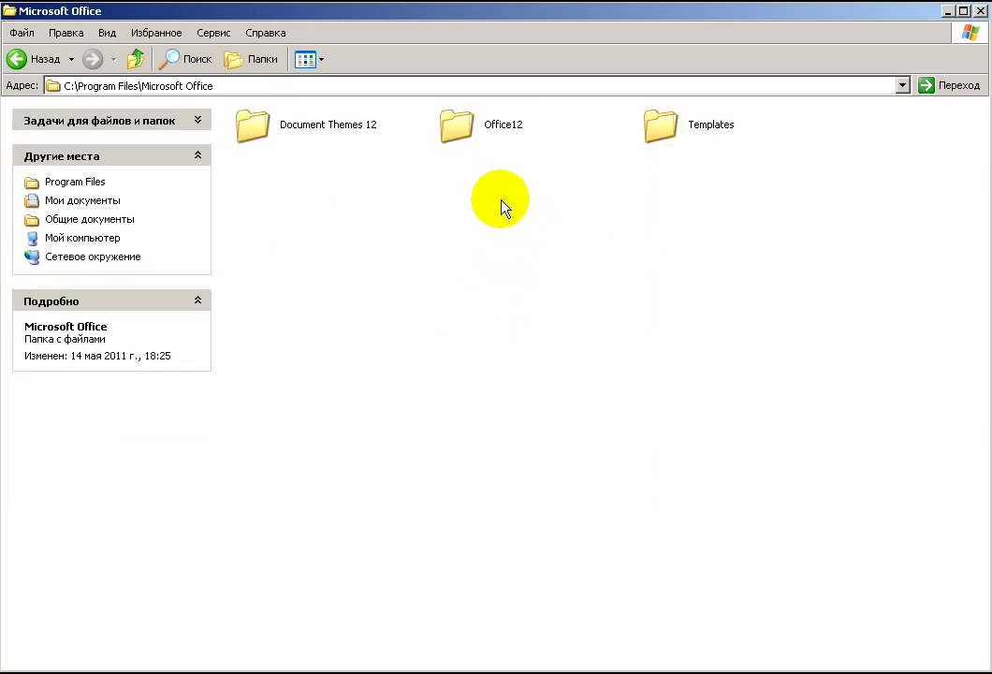
double_click(456, 125)
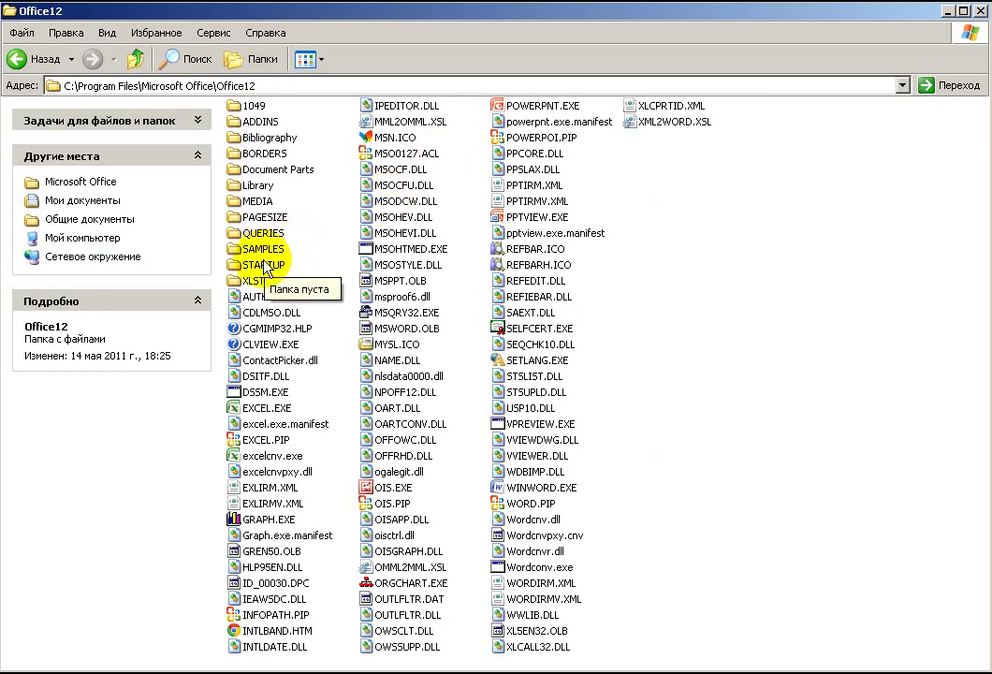
double_click(264, 266)
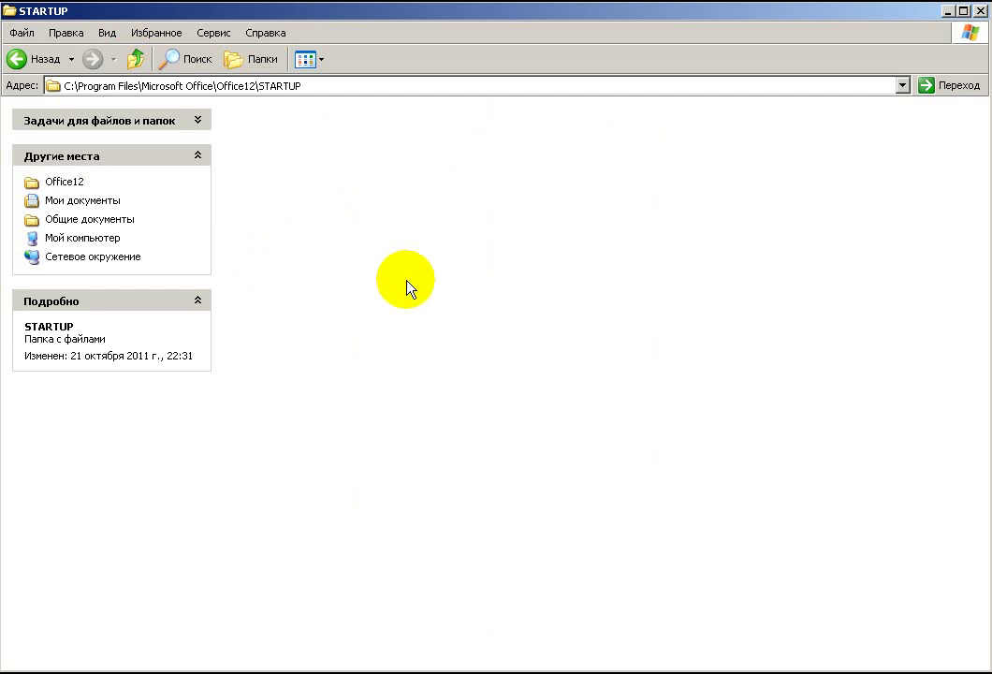
key(ctrl+v)
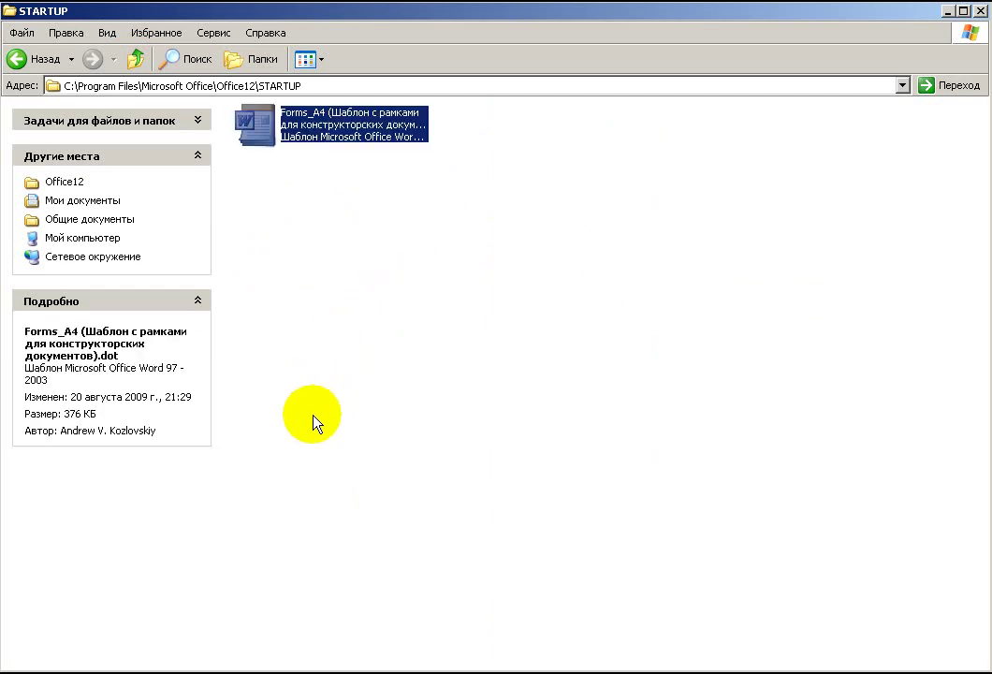
click(400, 351)
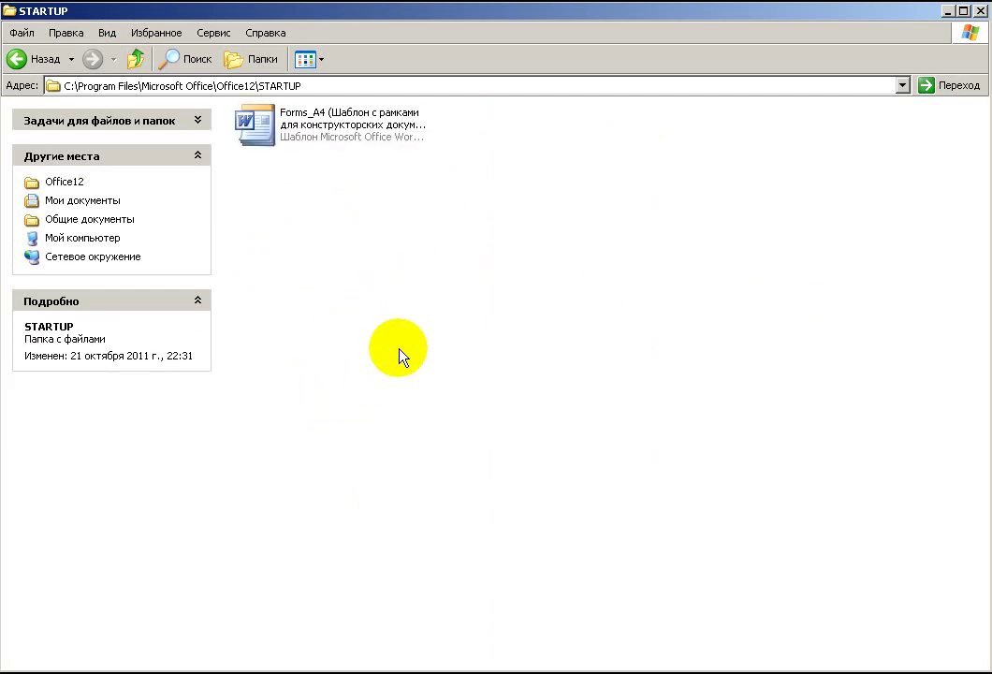
Step: Close Explorer, open the desktop Word document, and dismiss the error and macro warning
click(979, 11)
double_click(622, 86)
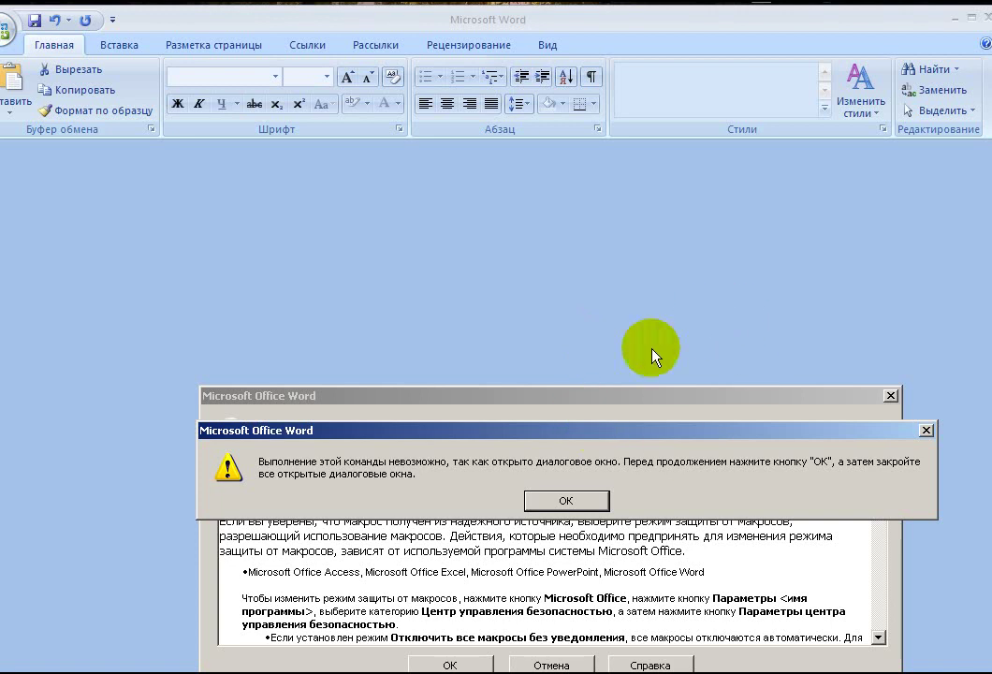
click(568, 501)
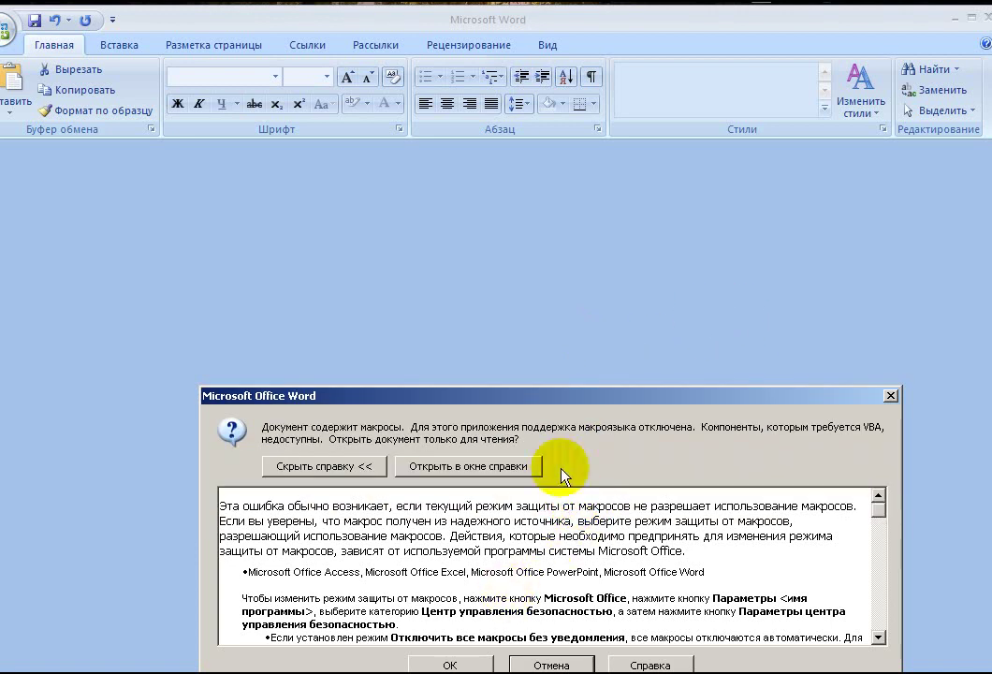
click(450, 664)
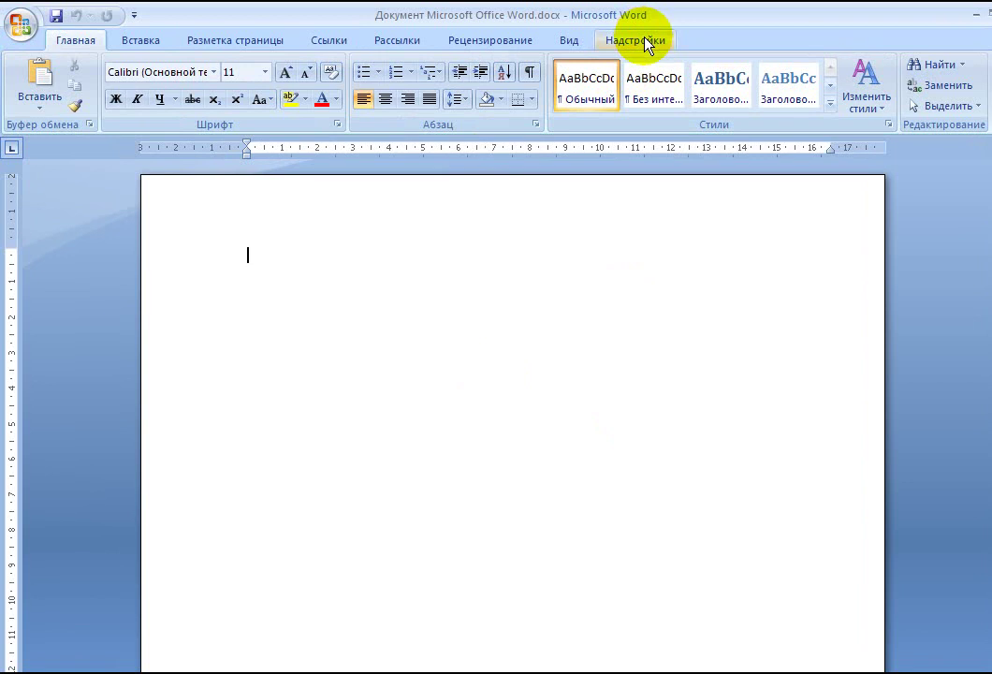
Step: Insert the А4 15 мм – Рус. stamp frame from the Надстройки toolbar
click(646, 43)
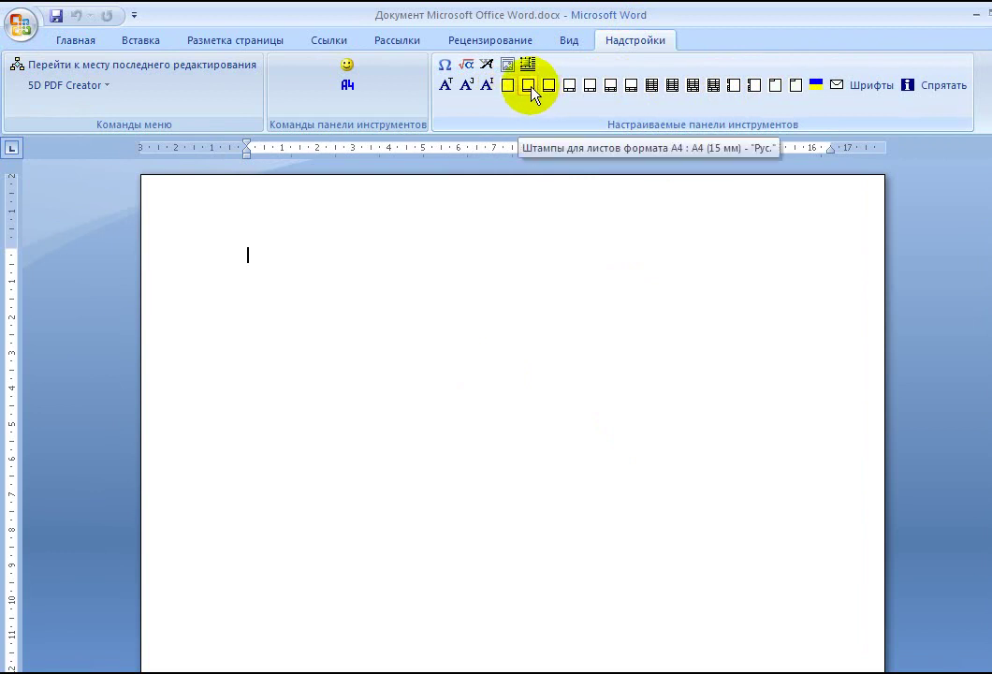
click(529, 93)
click(528, 93)
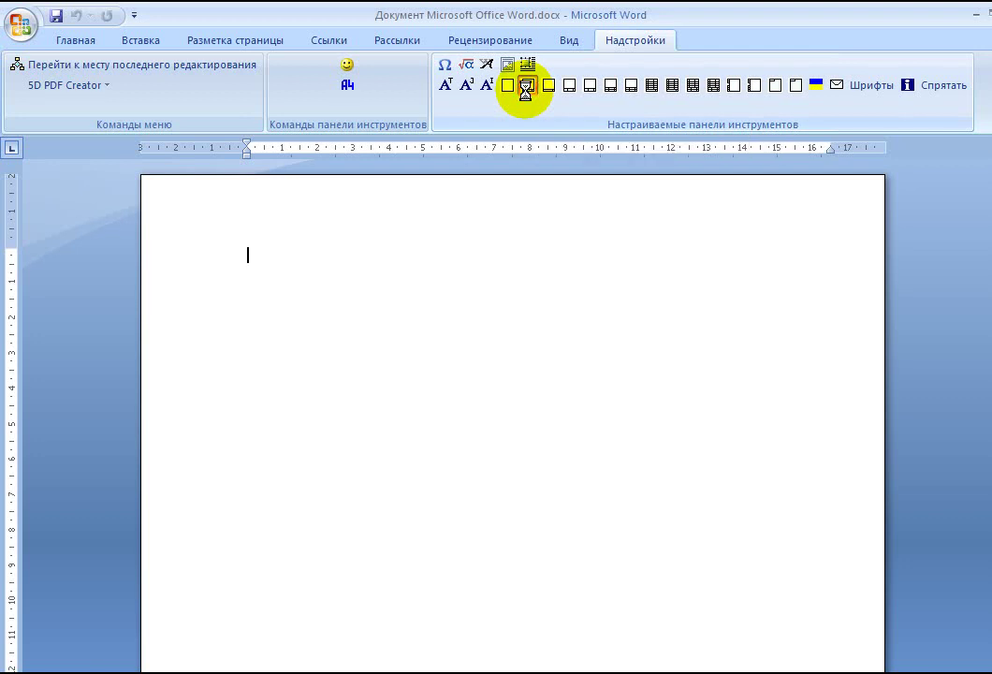
Step: Select the НАЗВАНИЕ ДОКУМЕНТА title and Подпись field in the bottom title block
scroll(758, 360, down, 3)
scroll(758, 361, down, 5)
scroll(758, 360, down, 1)
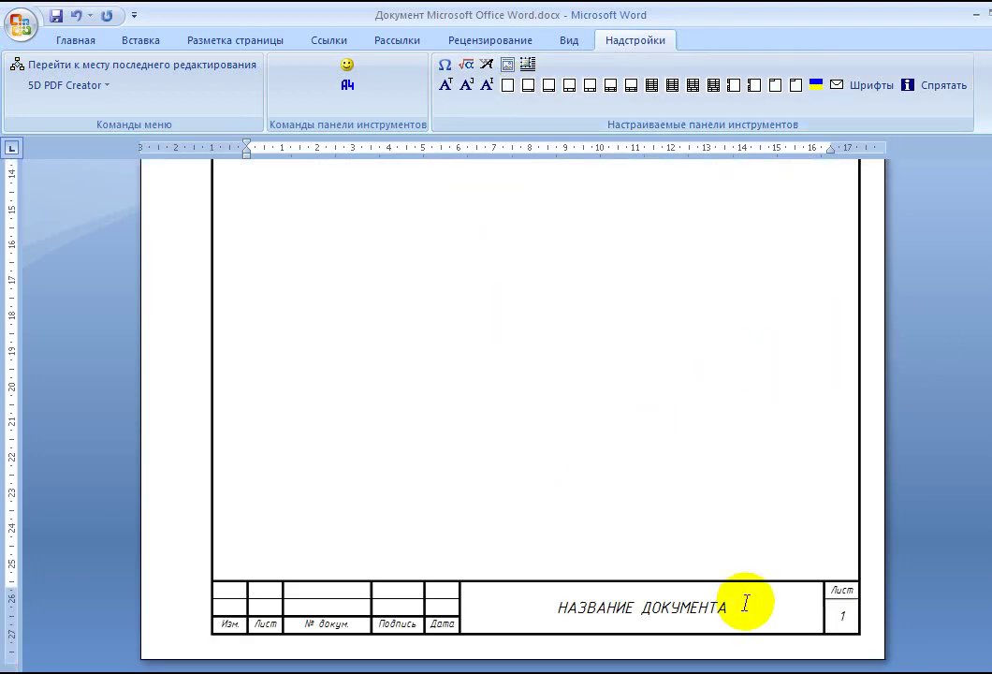
drag(728, 604, 624, 606)
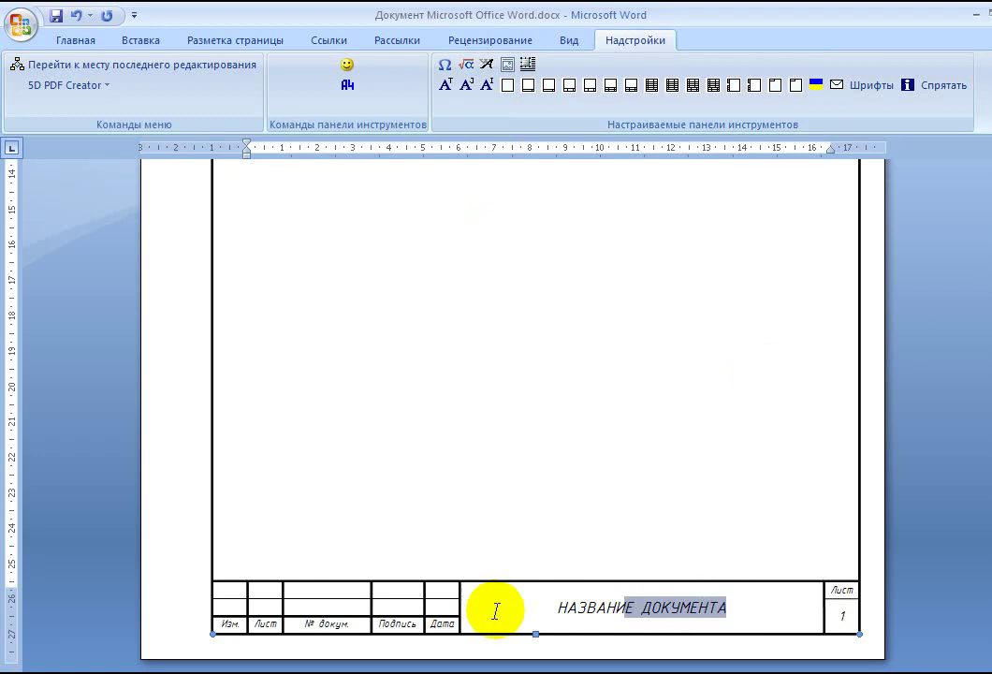
drag(496, 612, 562, 618)
click(402, 624)
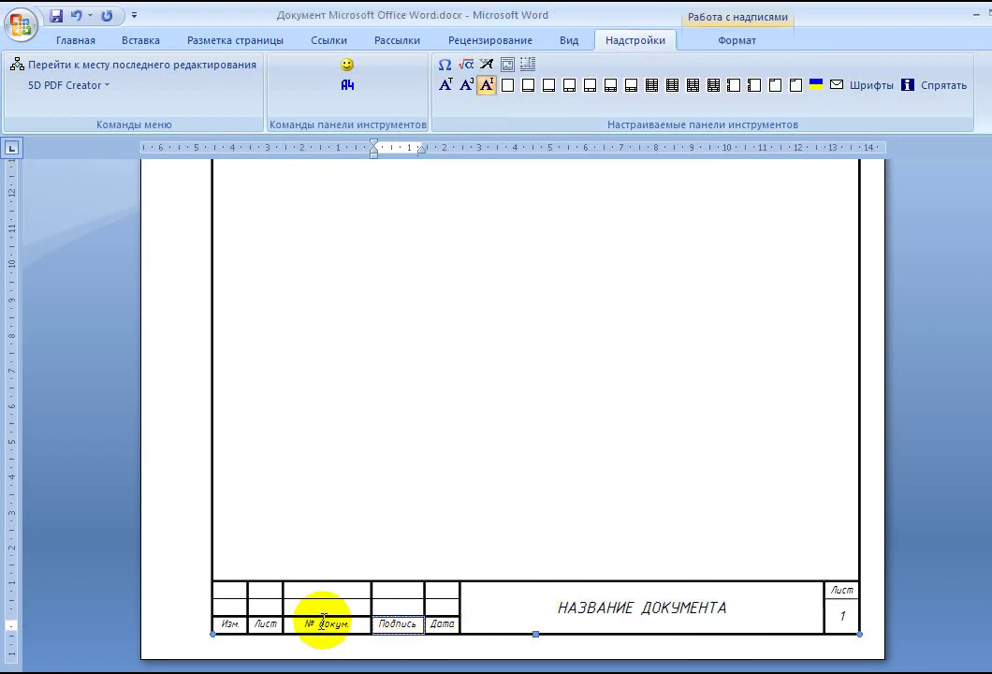
click(836, 602)
Step: Type the test text 'wergtergeget' at the top of the page body
click(639, 458)
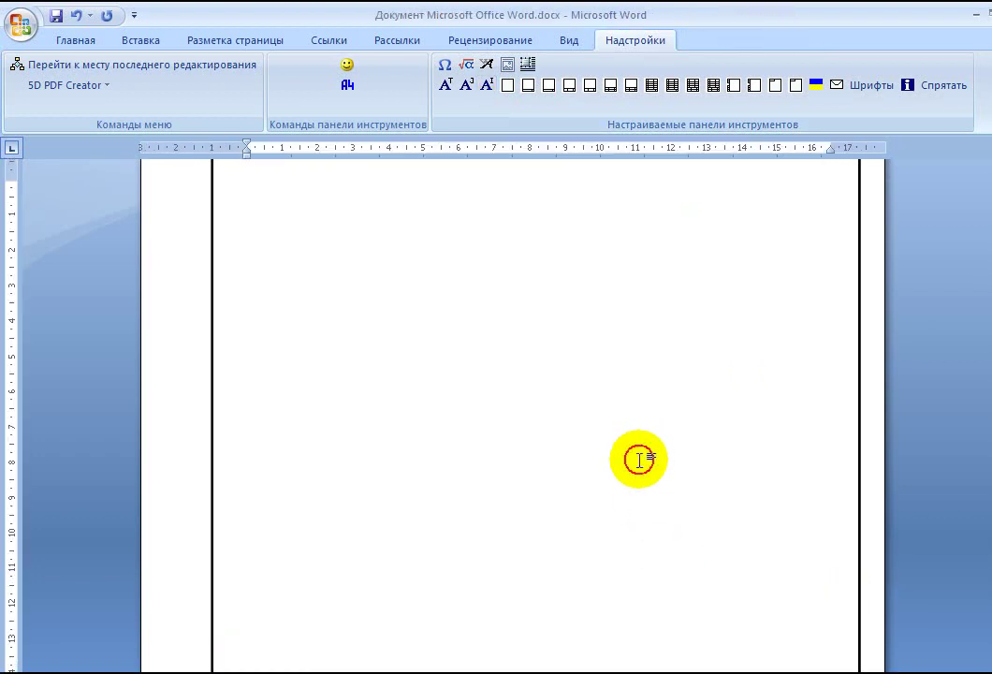
scroll(639, 458, up, 2)
text(wergtergeget)
scroll(468, 309, down, 5)
scroll(468, 309, up, 5)
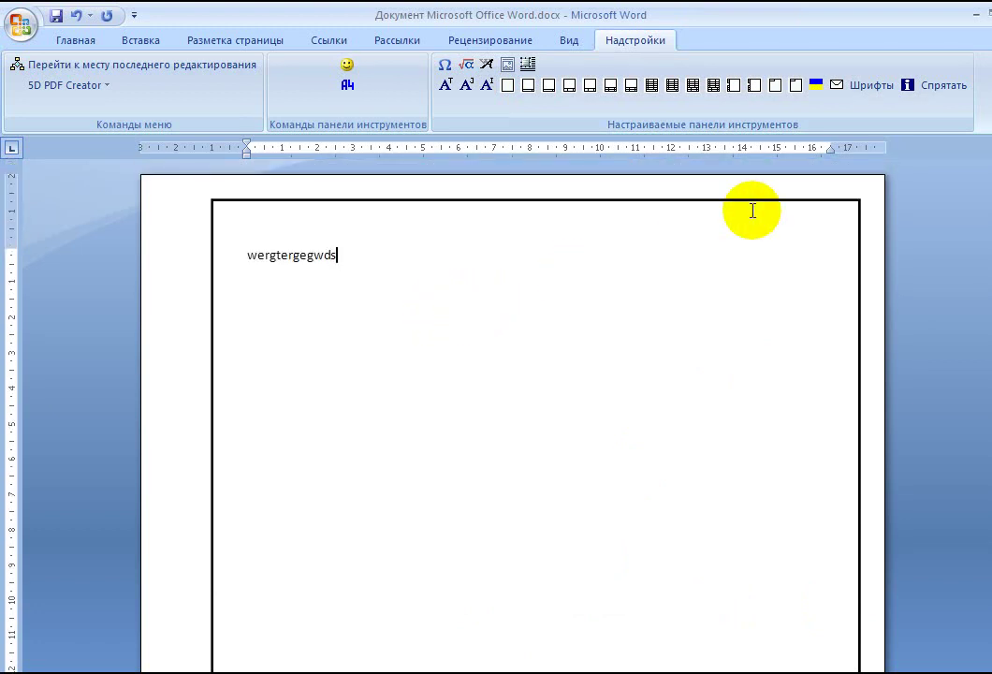
scroll(542, 277, down, 5)
scroll(610, 496, down, 5)
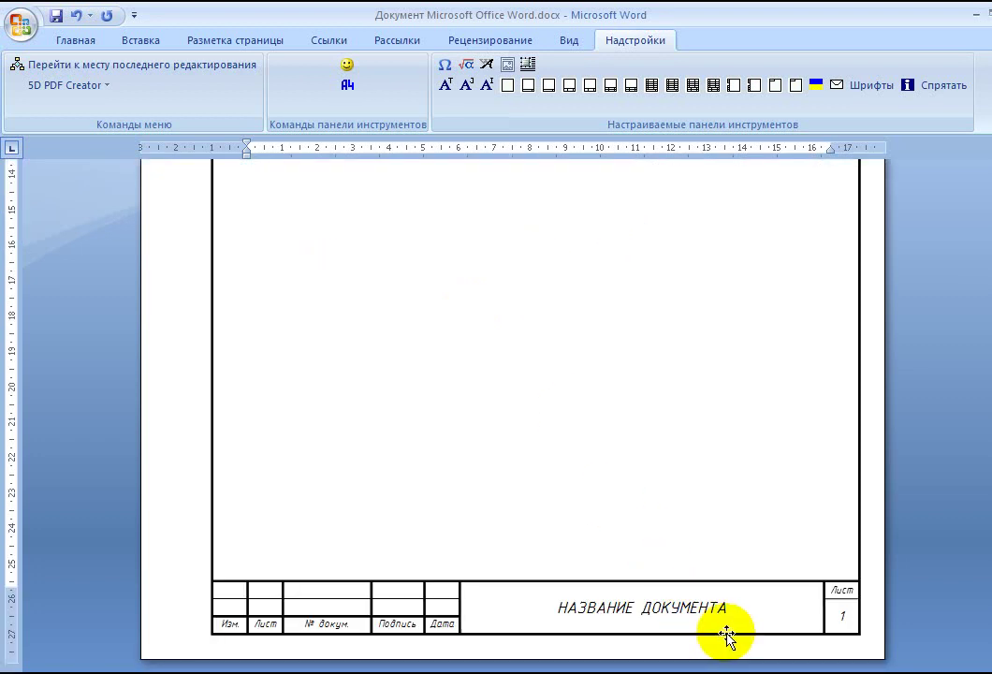
Step: Switch the НАЗВАНИЕ ДОКУМЕНТА title to the A³ font, then back to the narrow A¹ font
mouse_move(730, 607)
mouse_down()
mouse_move(501, 604)
mouse_move(580, 619)
mouse_move(540, 609)
mouse_up()
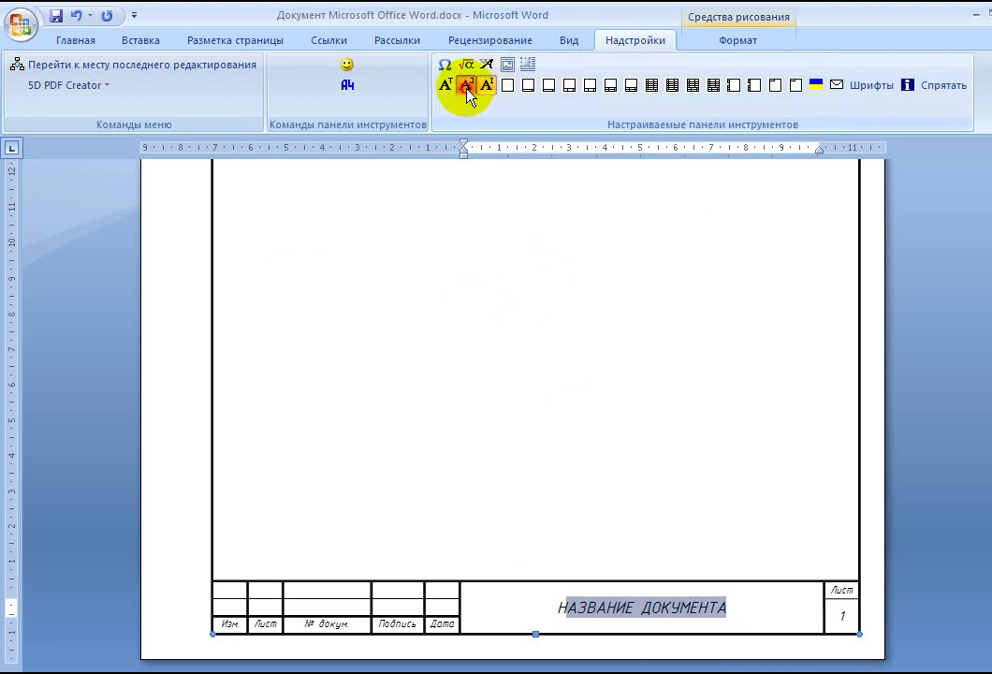
click(467, 86)
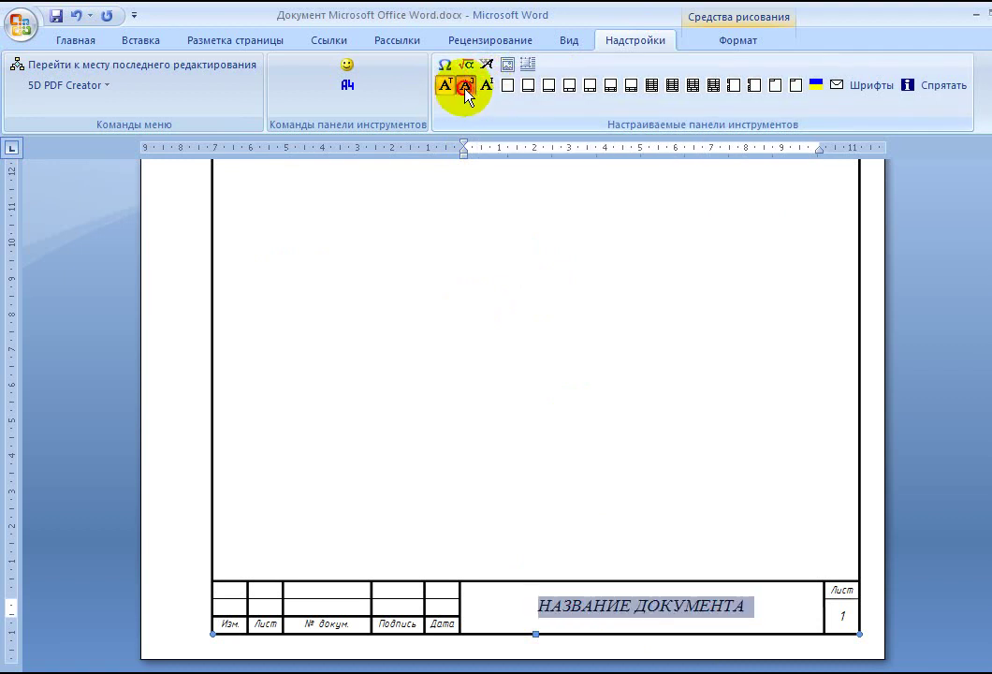
click(486, 86)
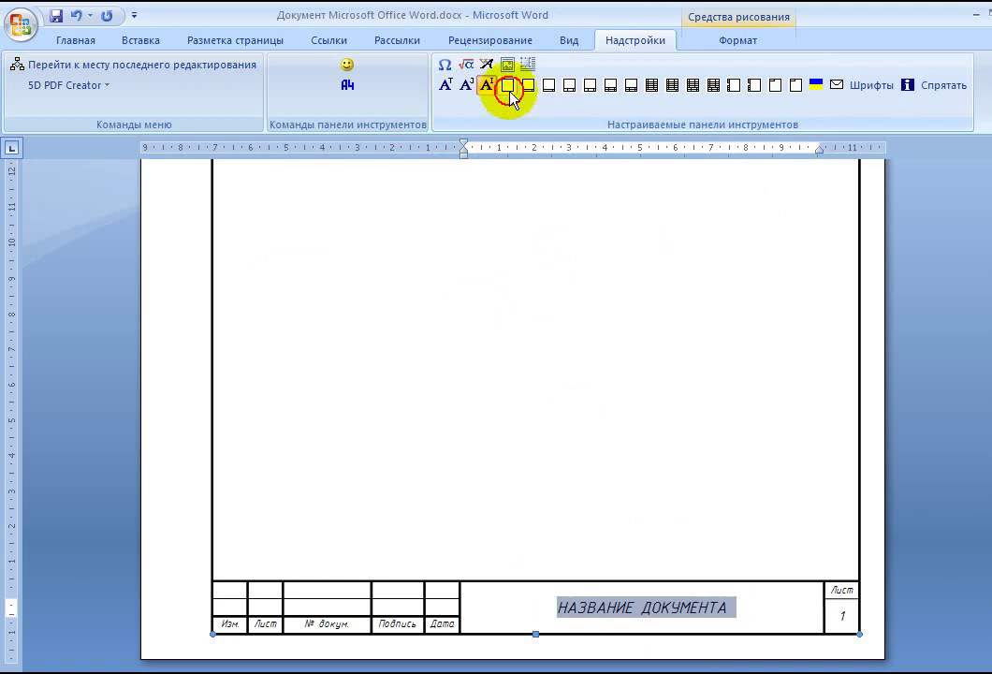
click(678, 613)
Step: Add an A4 frame with the full Russian title block to the page
double_click(659, 487)
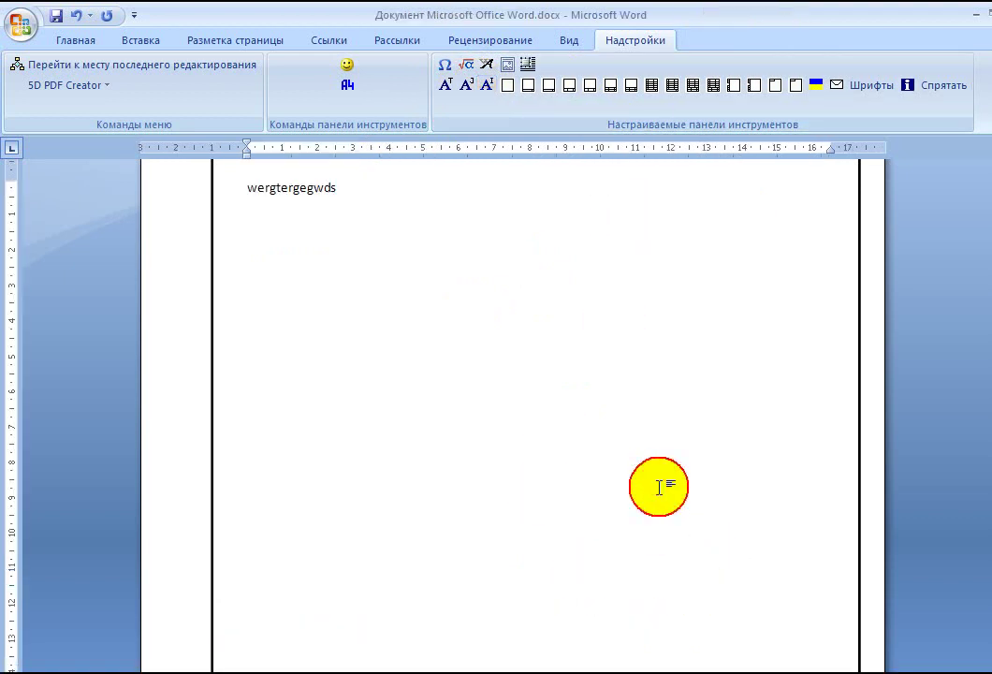
scroll(648, 507, down, 10)
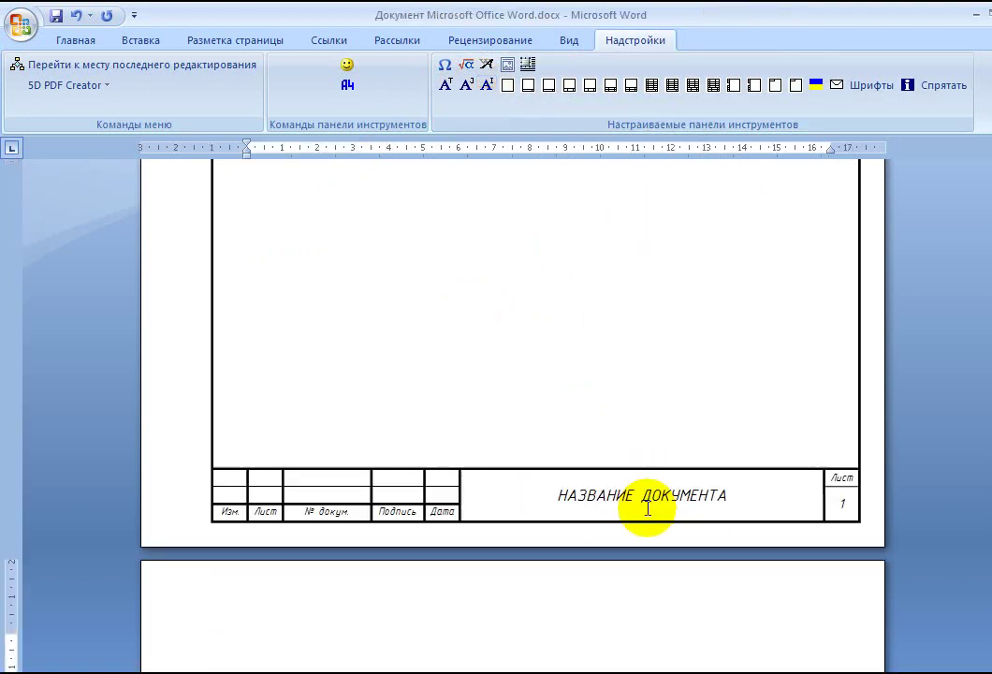
click(570, 87)
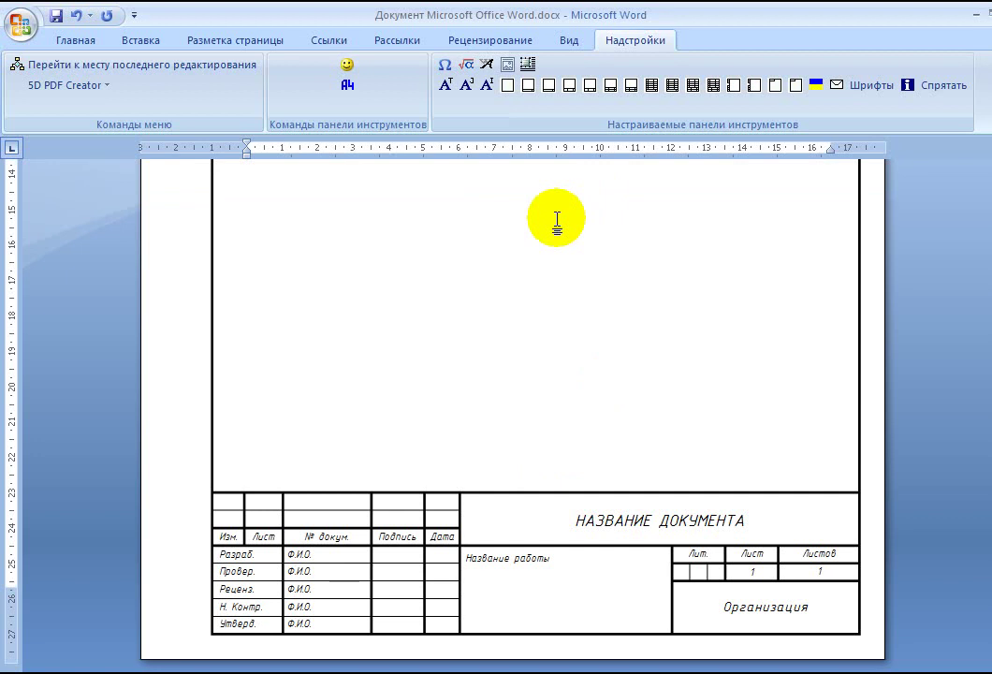
Step: Try the Ukrainian 55 mm title-block frame on the next page, then undo it
key(ctrl+End)
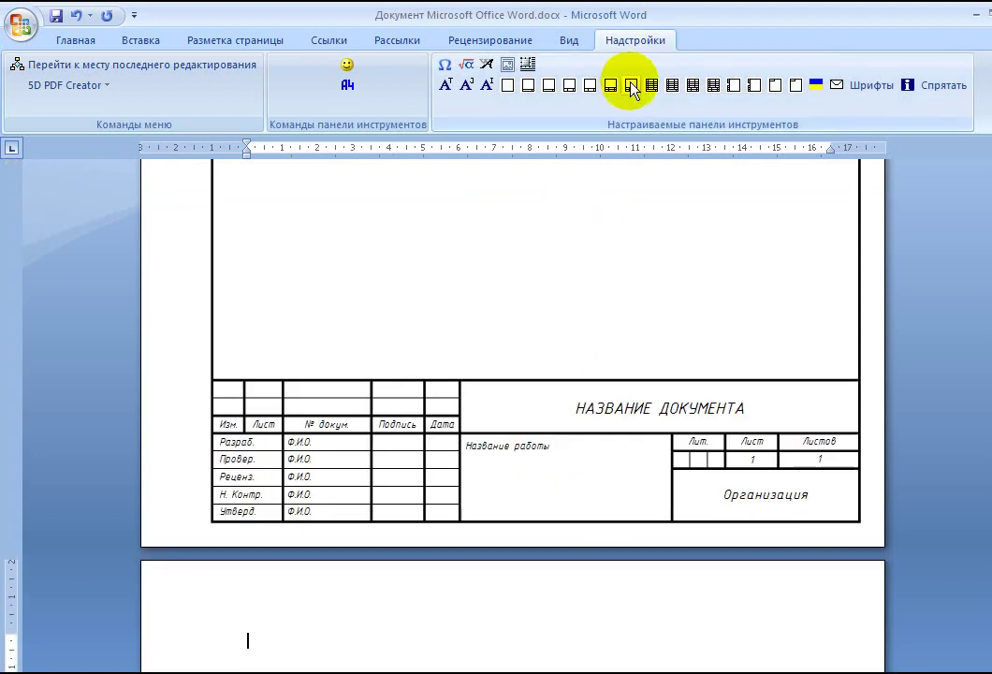
click(628, 84)
scroll(652, 355, down, 5)
scroll(652, 355, down, 5)
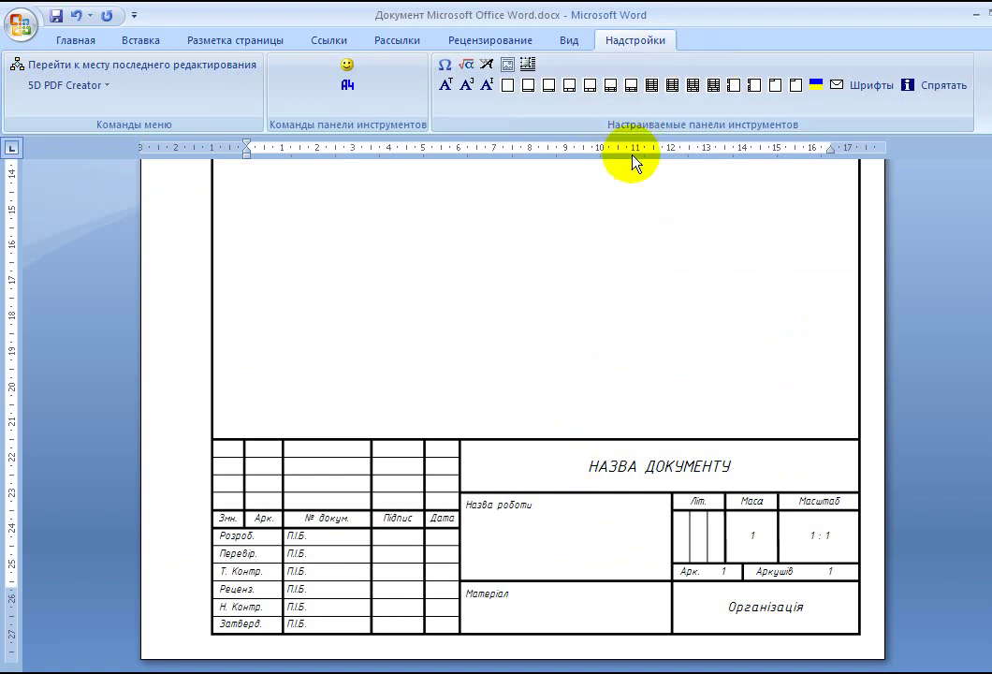
key(ctrl+z)
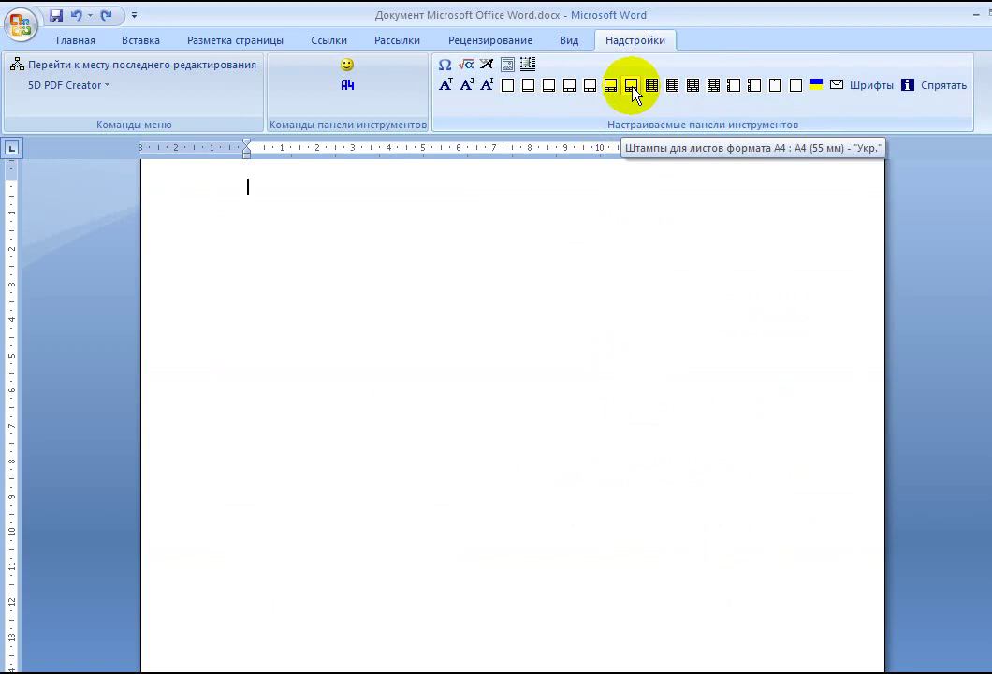
click(630, 85)
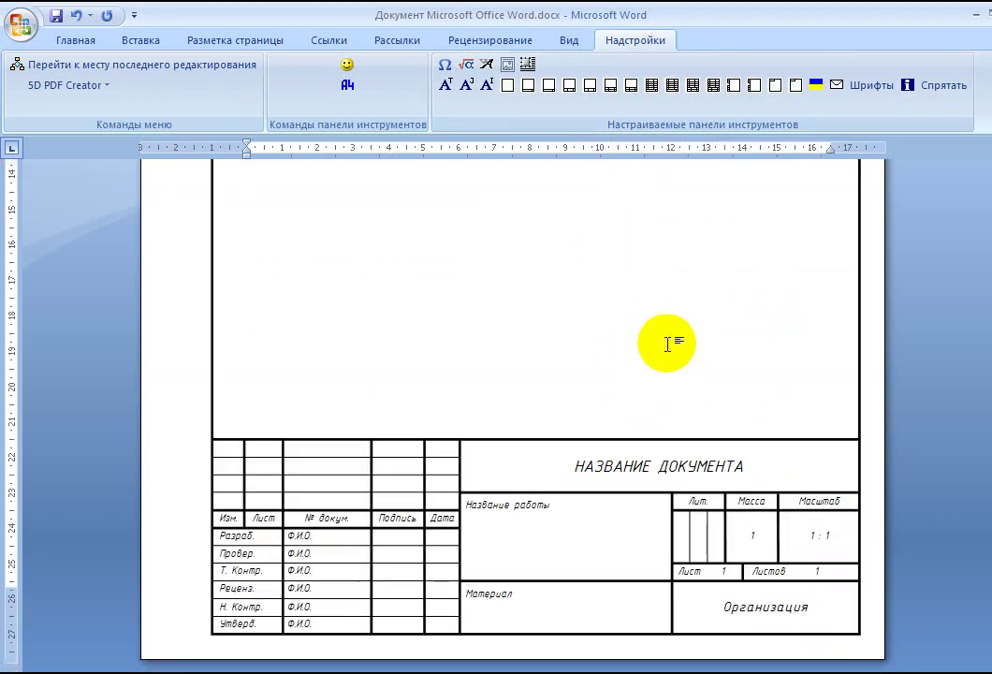
key(ctrl+z)
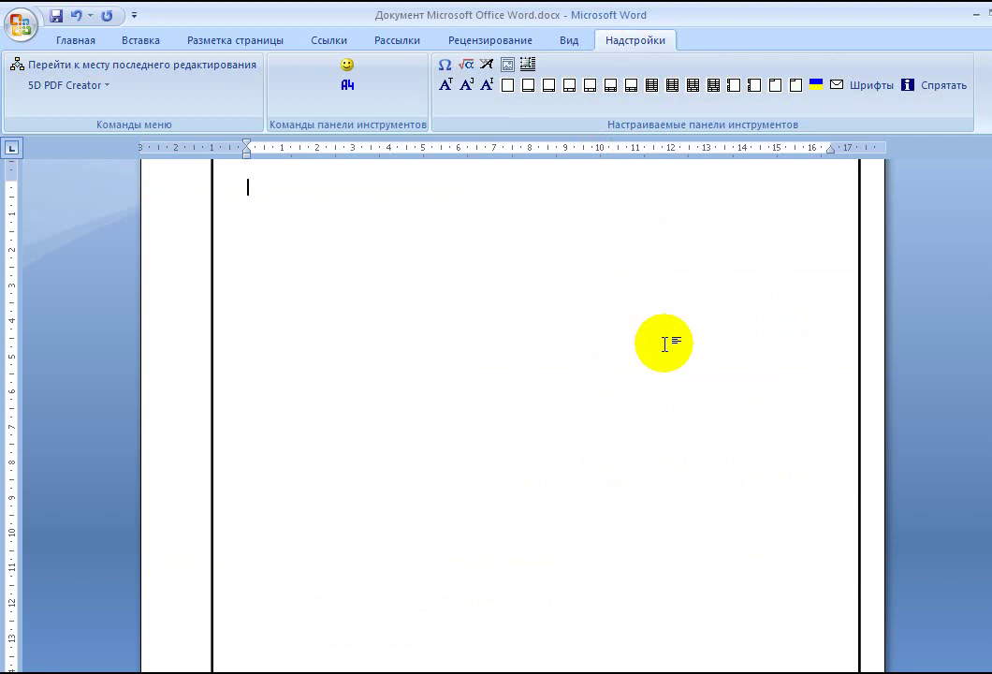
key(ctrl+y)
scroll(664, 341, up, 5)
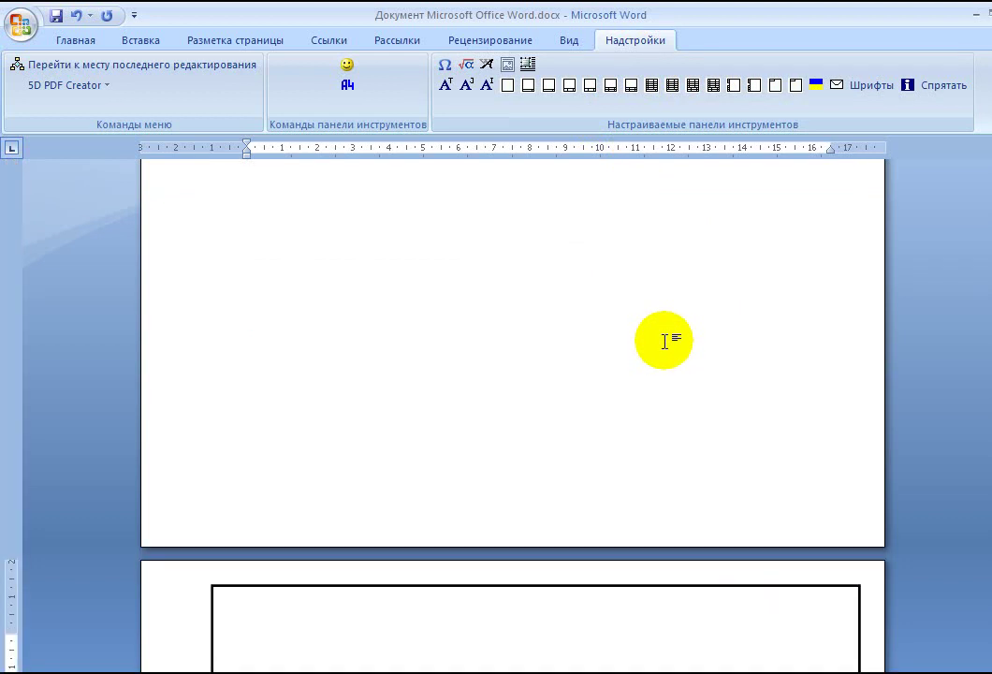
key(ctrl+z)
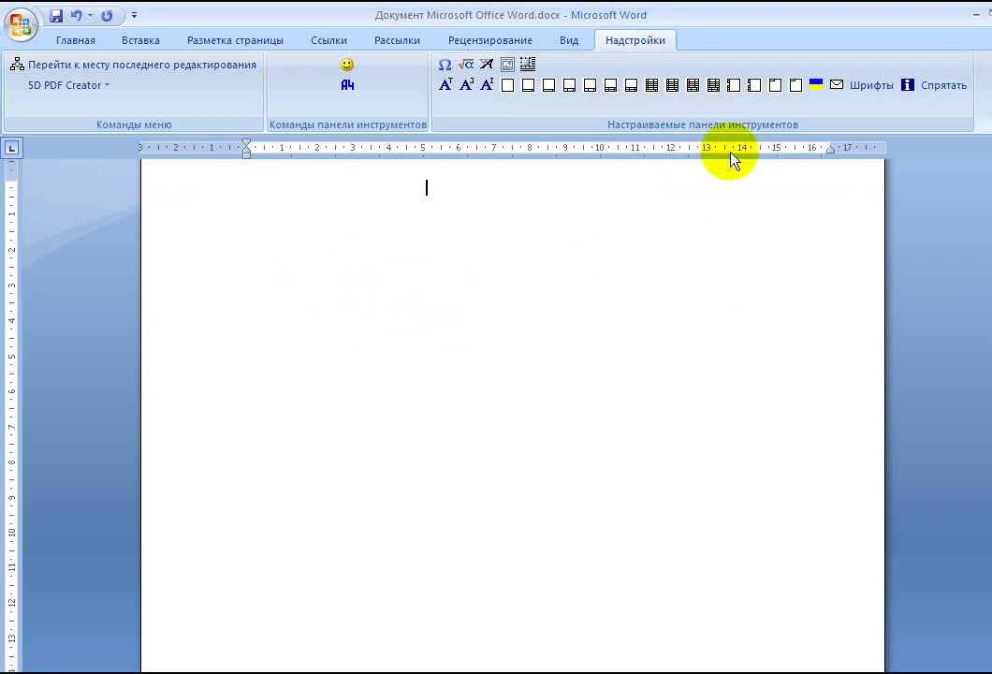
click(672, 85)
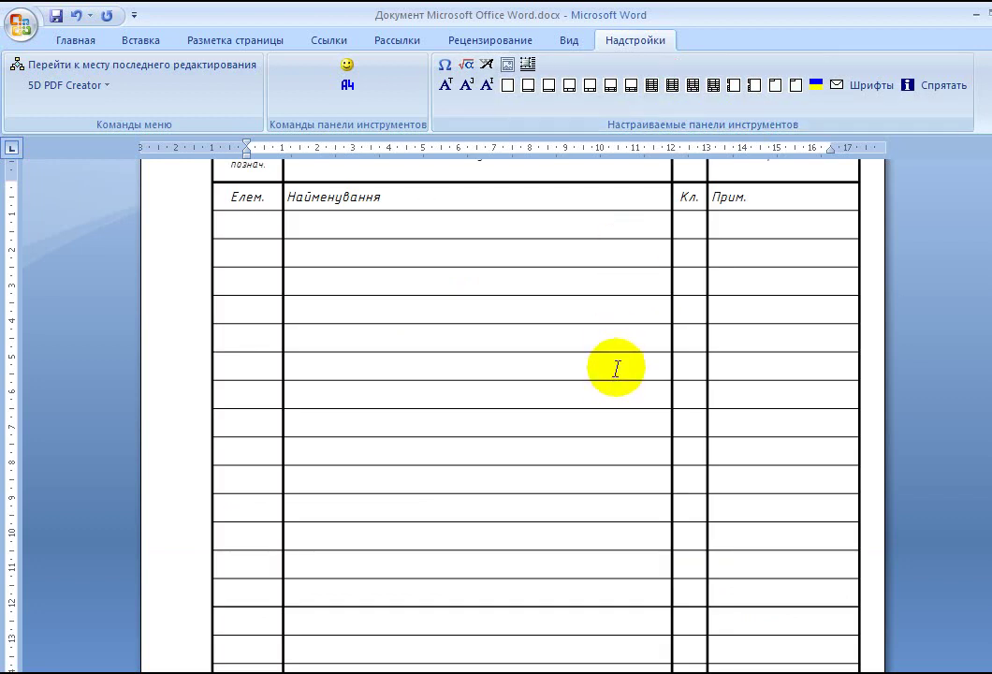
scroll(616, 371, down, 5)
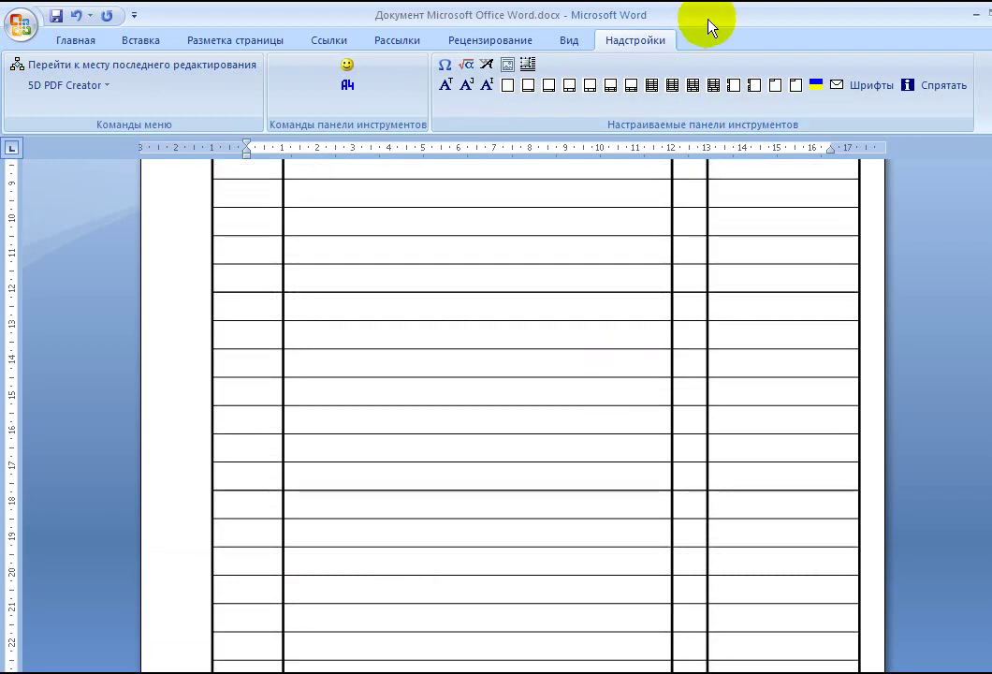
scroll(467, 352, down, 3)
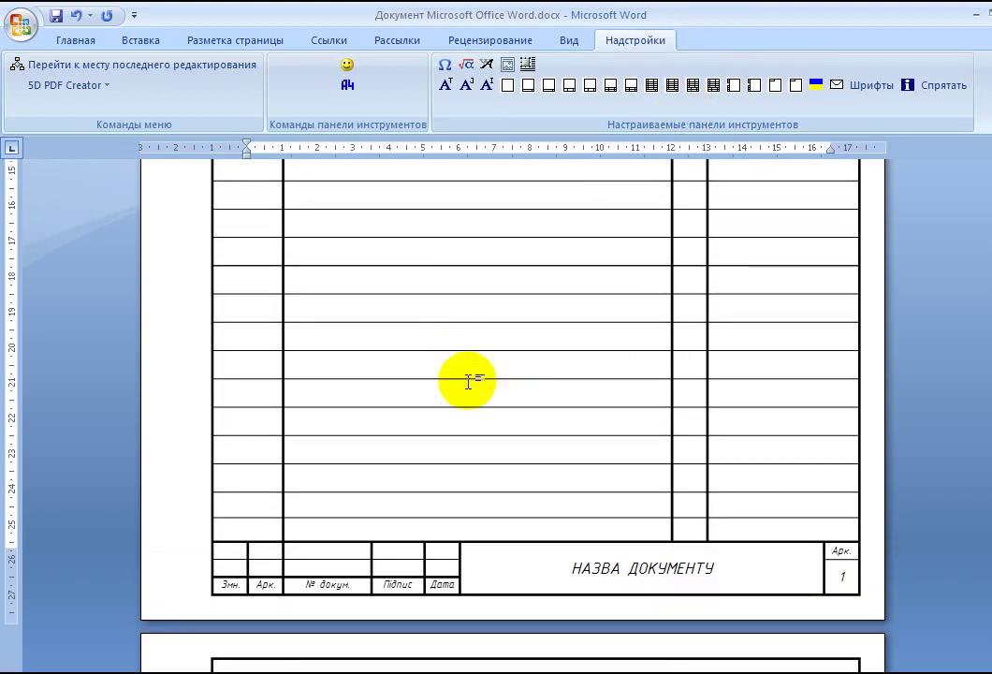
key(ctrl+End)
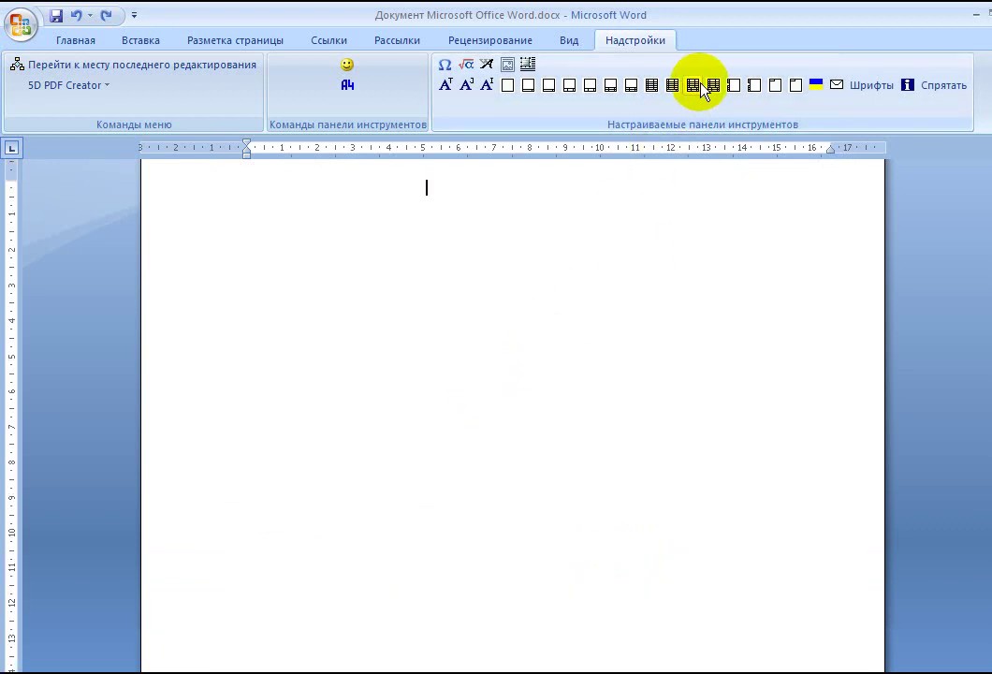
Step: Insert a table sheet with full title block and a specification table with side stamp columns
click(692, 84)
scroll(625, 309, down, 7)
scroll(617, 386, down, 3)
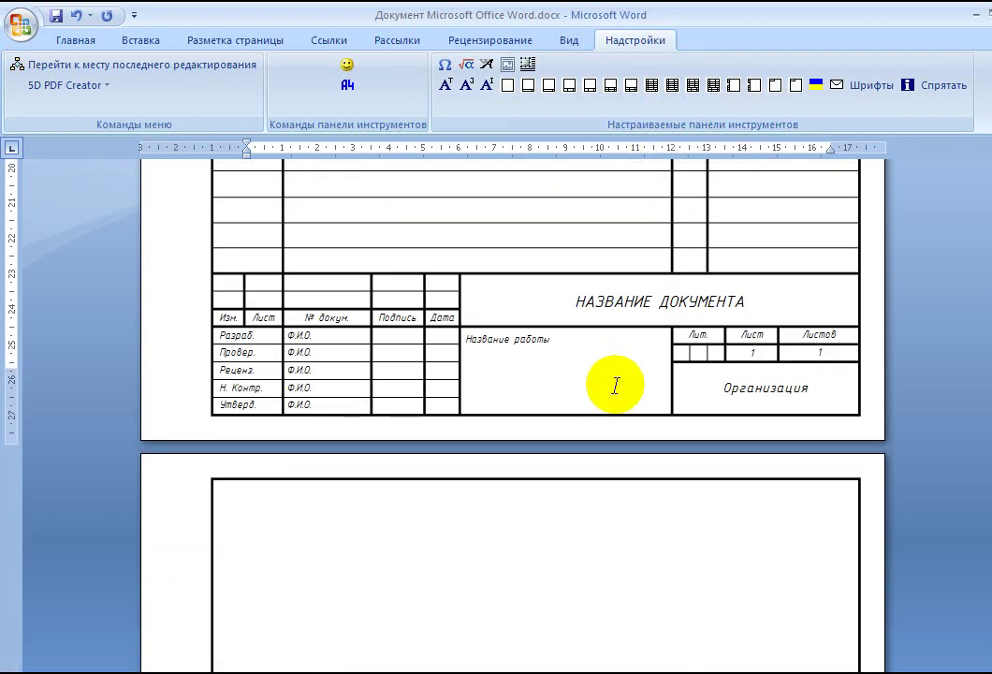
click(734, 85)
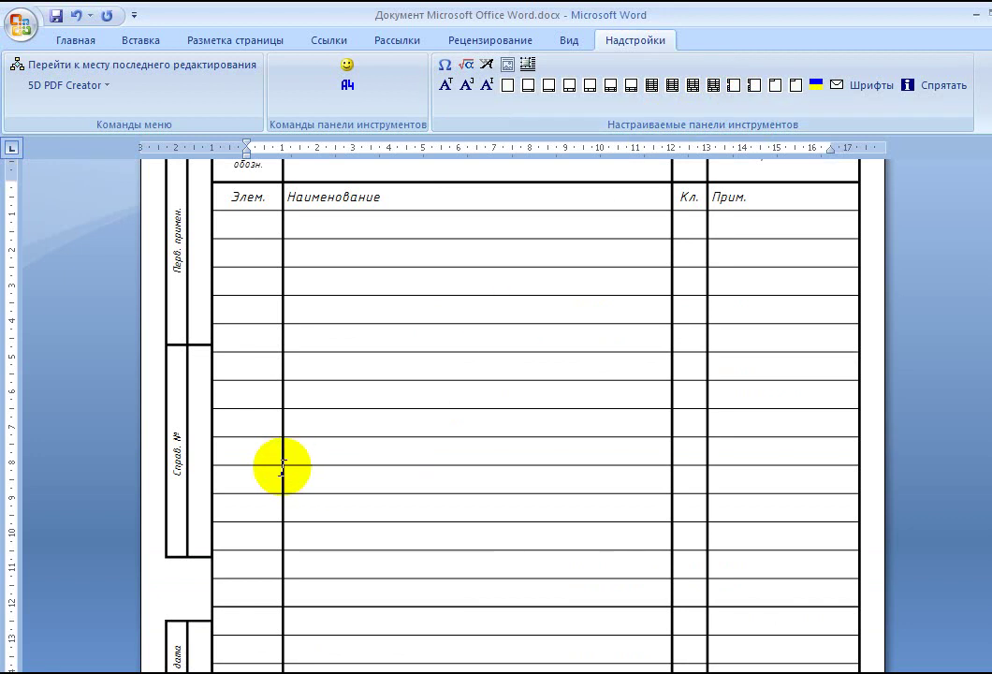
scroll(193, 343, up, 4)
scroll(191, 348, up, 6)
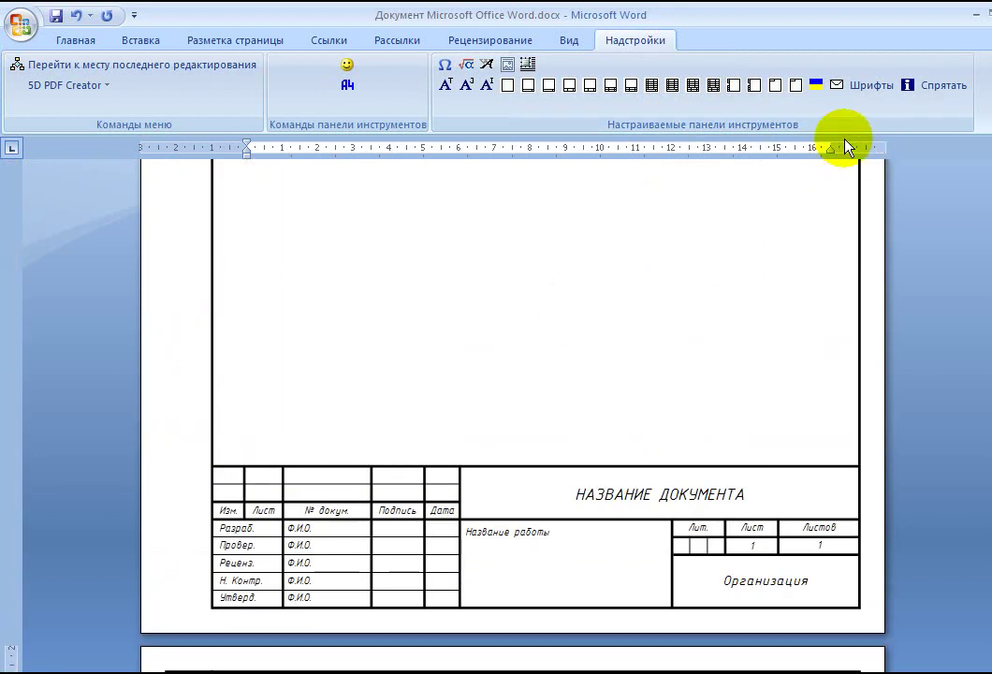
Step: Add a page break and give the new page a frame with the Масса/Масштаб 1 : 1 title block
double_click(235, 287)
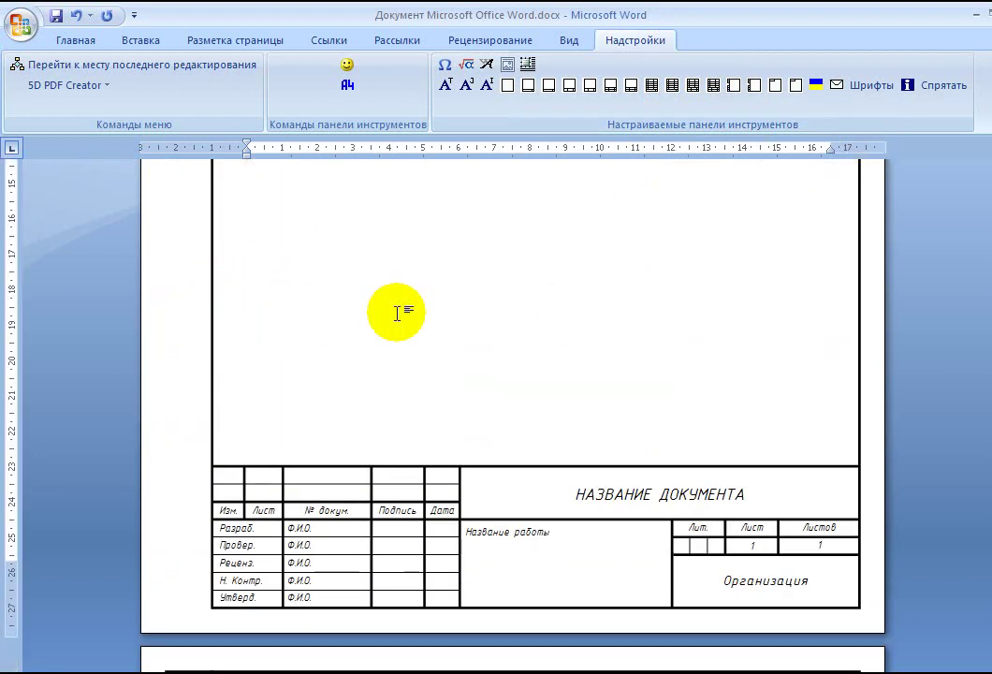
key(ctrl+Return)
click(793, 89)
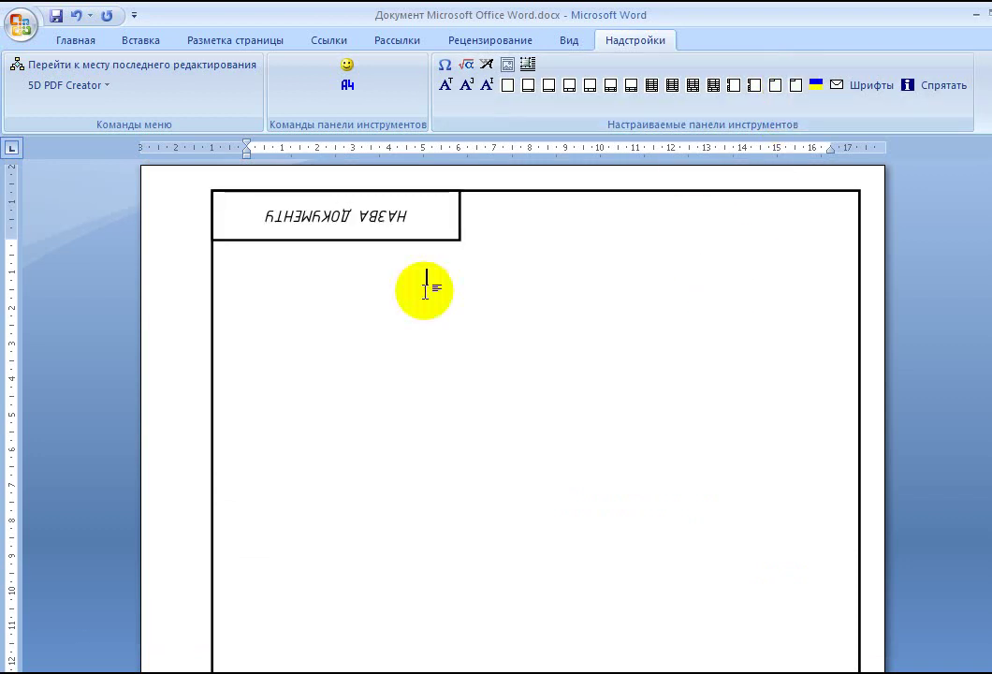
Step: Start another new page after the last sheet of the document
scroll(412, 365, down, 5)
scroll(580, 458, down, 10)
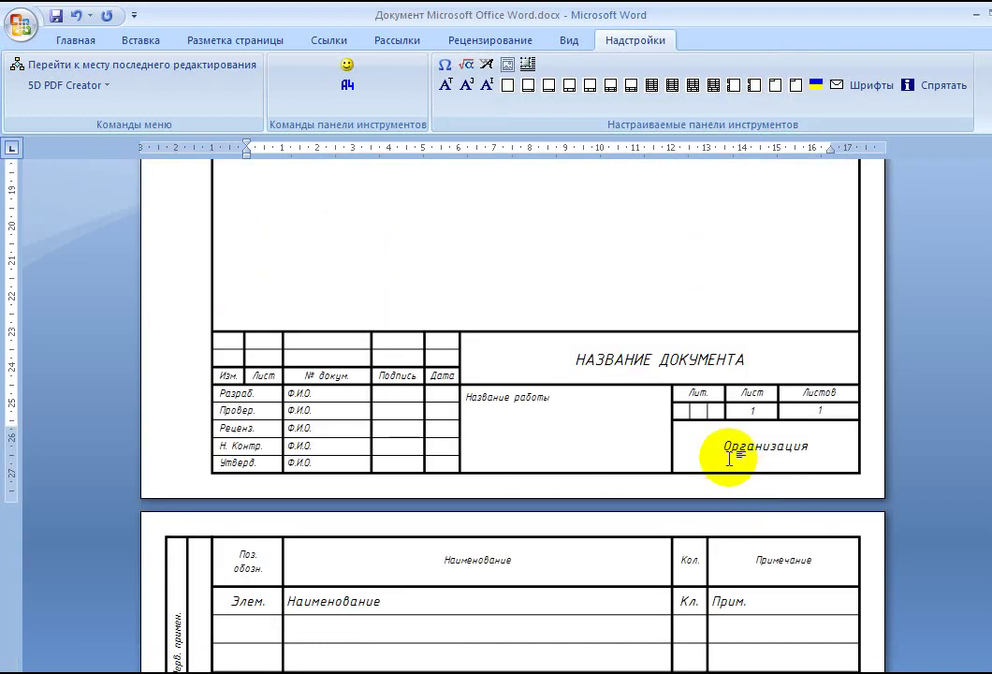
scroll(394, 310, down, 5)
scroll(374, 300, down, 3)
scroll(370, 314, down, 3)
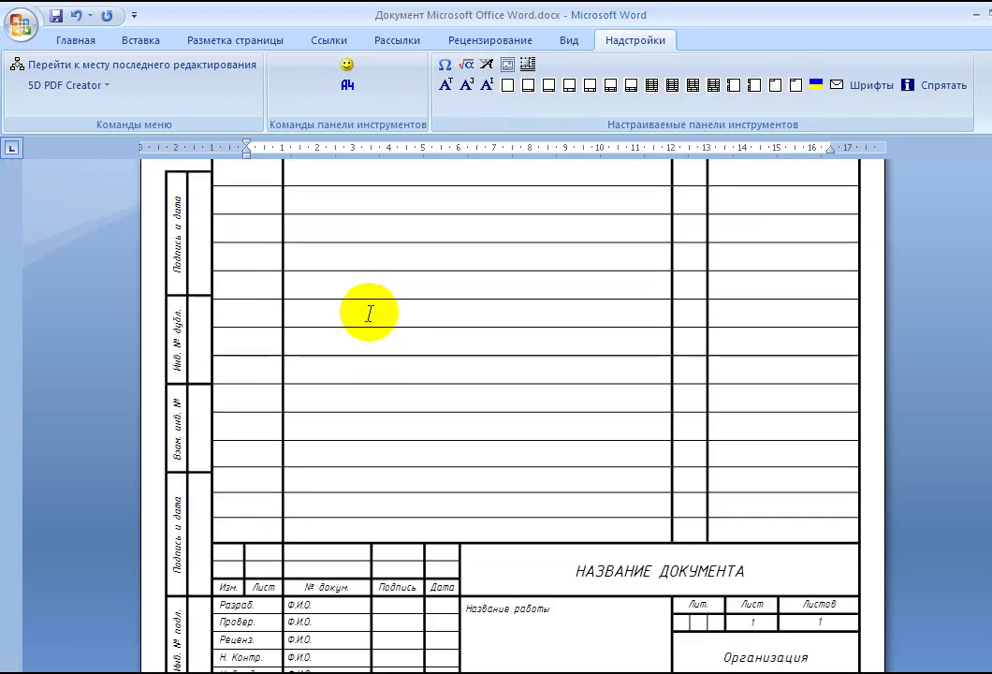
scroll(368, 312, down, 5)
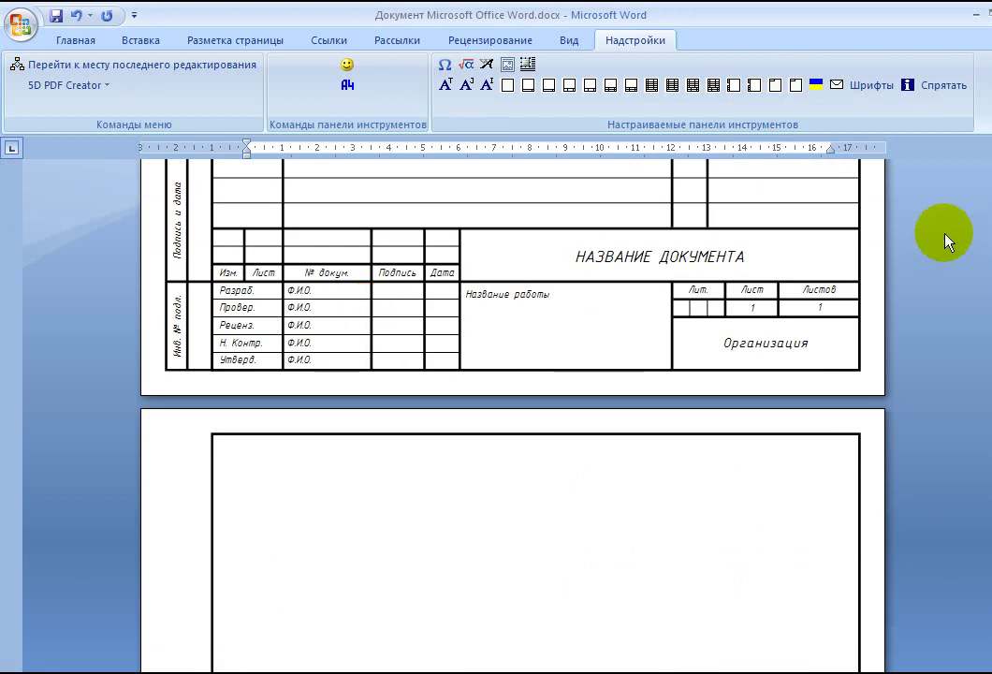
scroll(446, 294, down, 5)
scroll(480, 318, down, 10)
scroll(480, 318, down, 3)
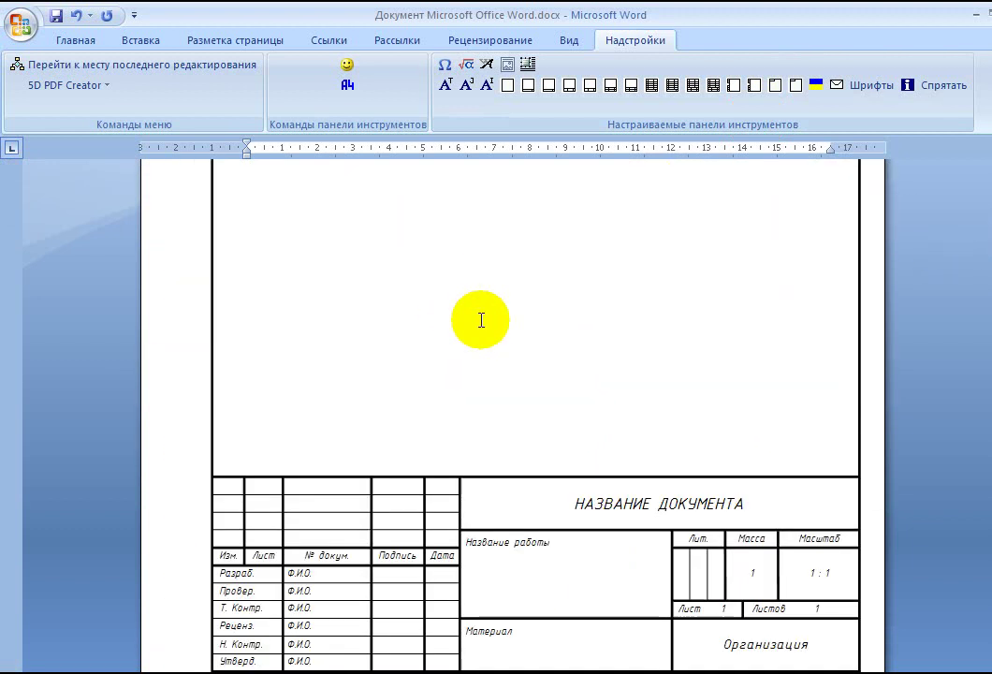
key(ctrl+Return)
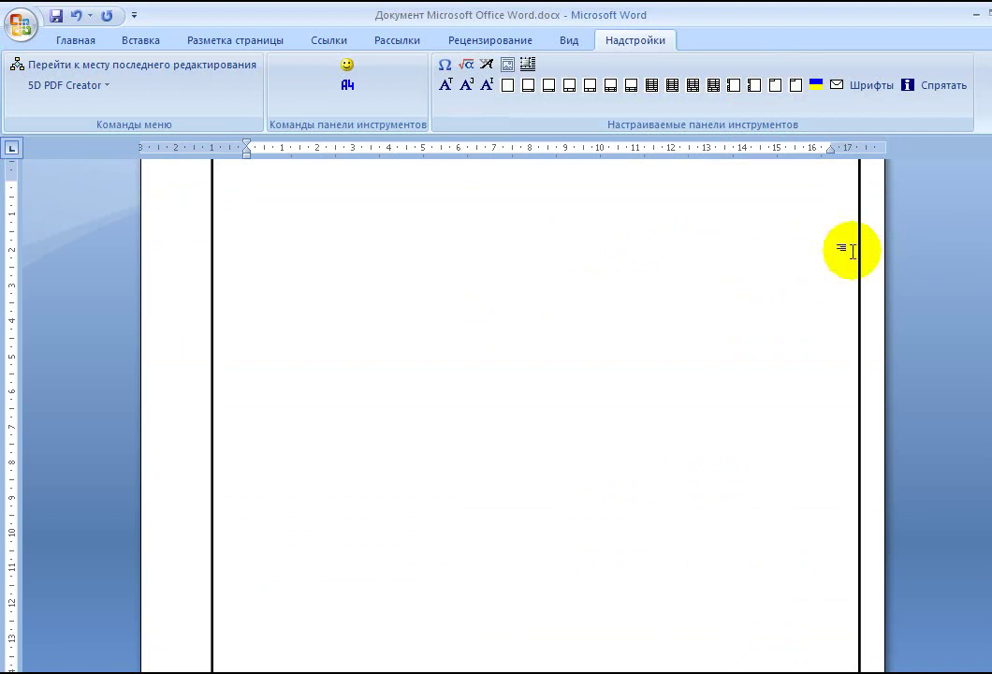